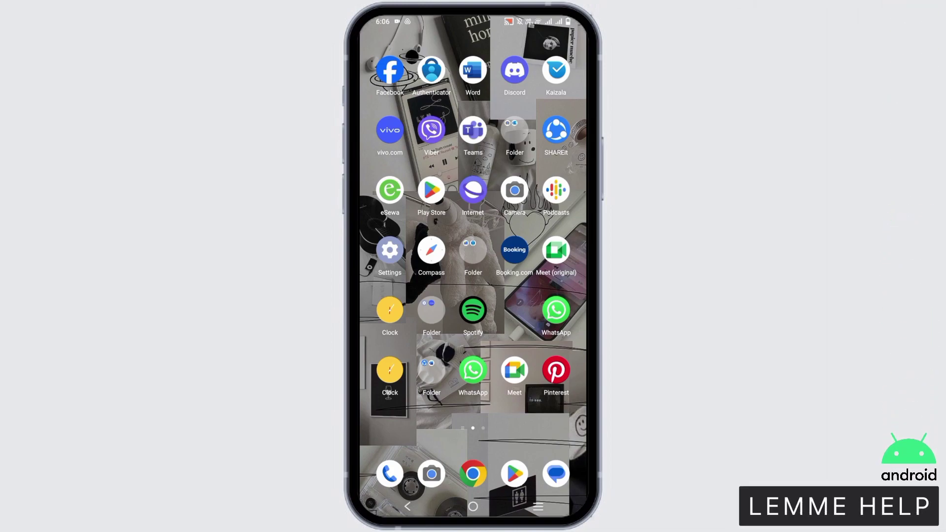
pyautogui.moveTo(569, 337); pyautogui.dragTo(569, 185)
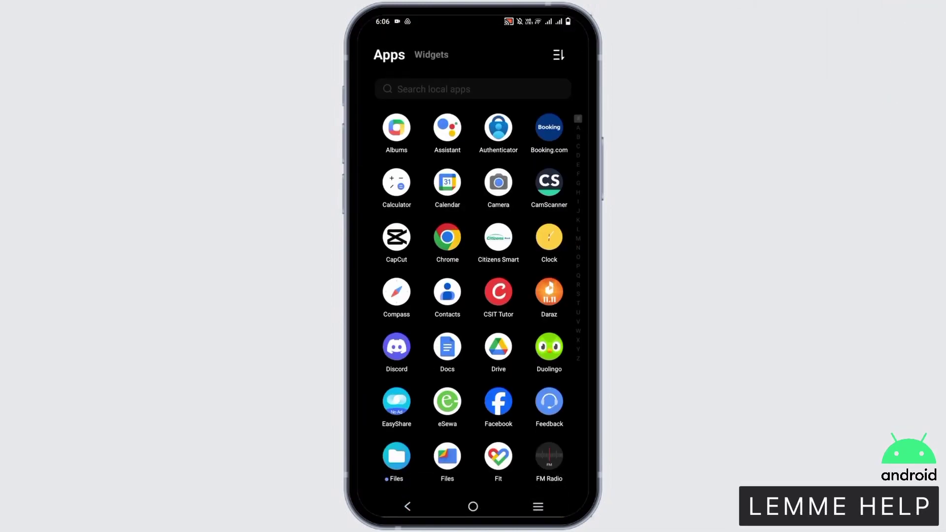
pyautogui.scroll(-10, 557, 294)
# - Launch Settings from the app drawer and open the Apps page
pyautogui.moveTo(558, 295); pyautogui.dragTo(566, 296)
pyautogui.click(549, 352)
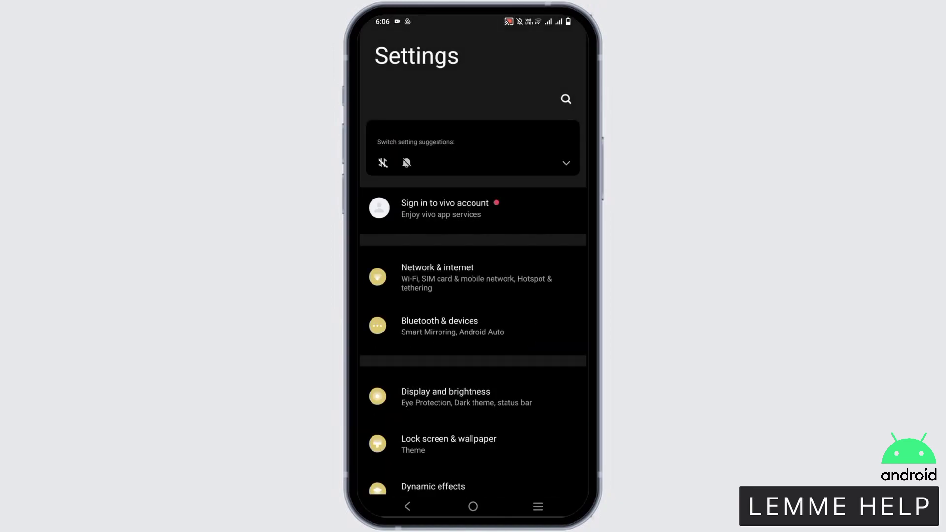
pyautogui.scroll(-5, 554, 209)
pyautogui.scroll(-3, 538, 275)
pyautogui.scroll(-2, 538, 274)
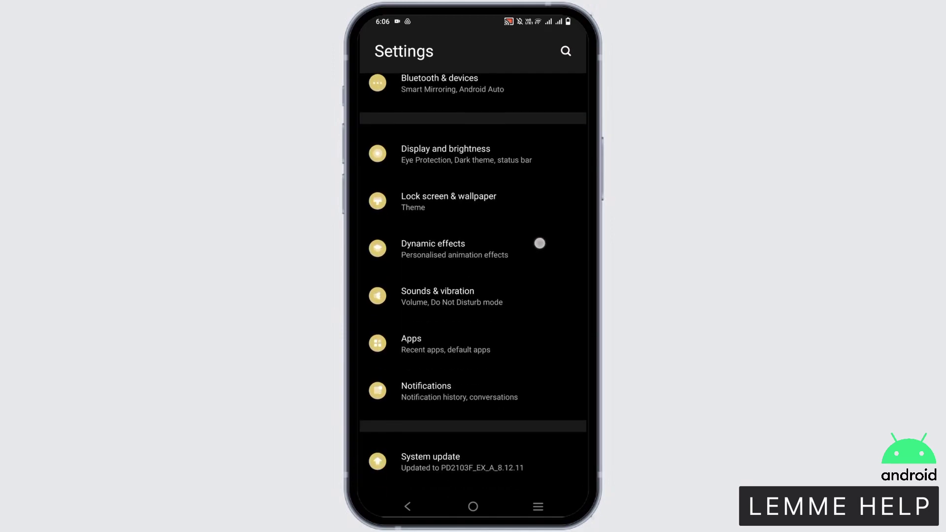
pyautogui.click(502, 344)
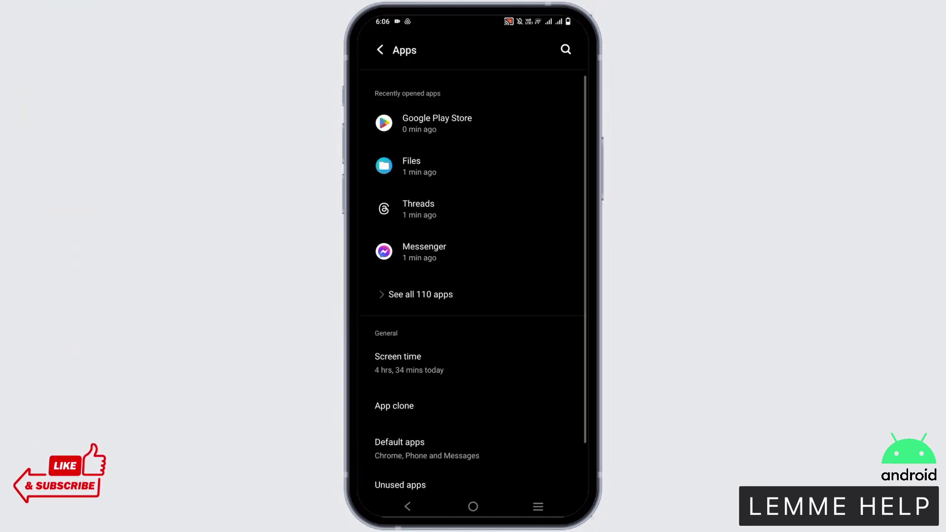
# - Disable Files by Google, then launch Files by Marc apps from its Play Store page
pyautogui.click(566, 50)
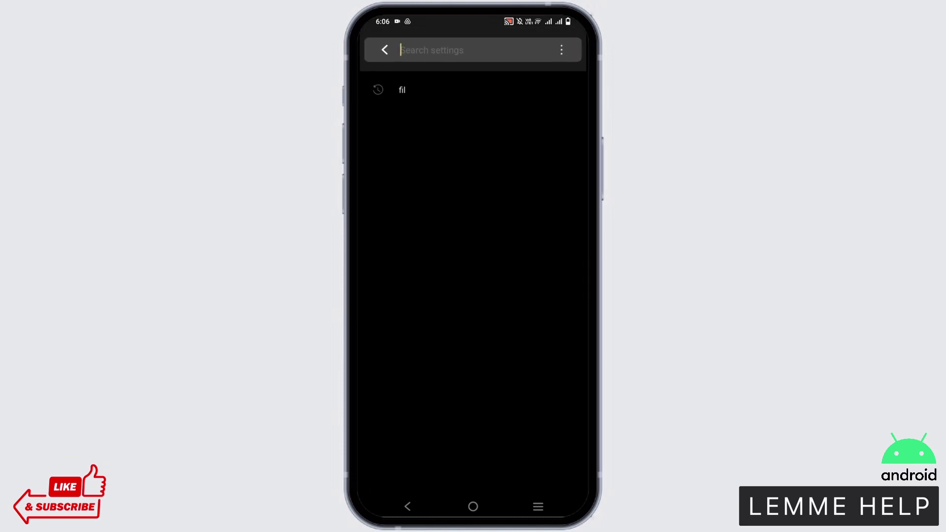
pyautogui.write('fil')
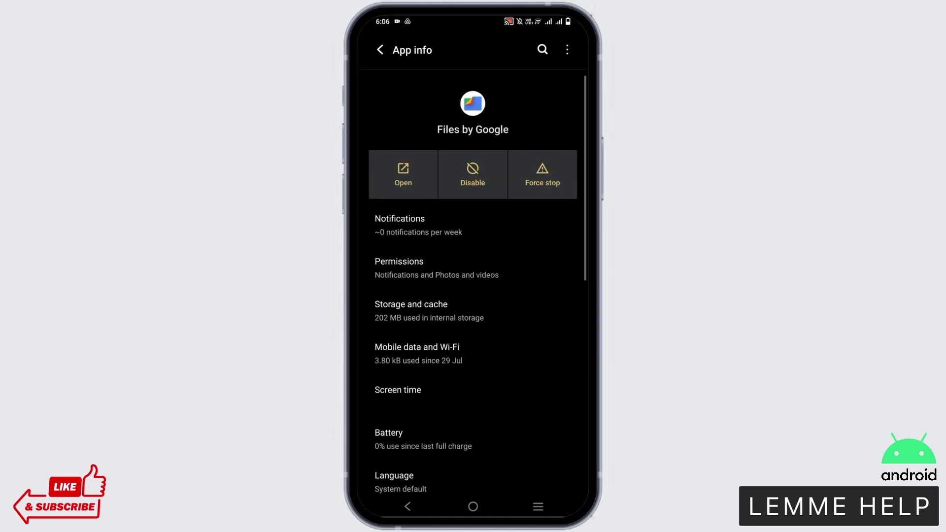
pyautogui.click(473, 175)
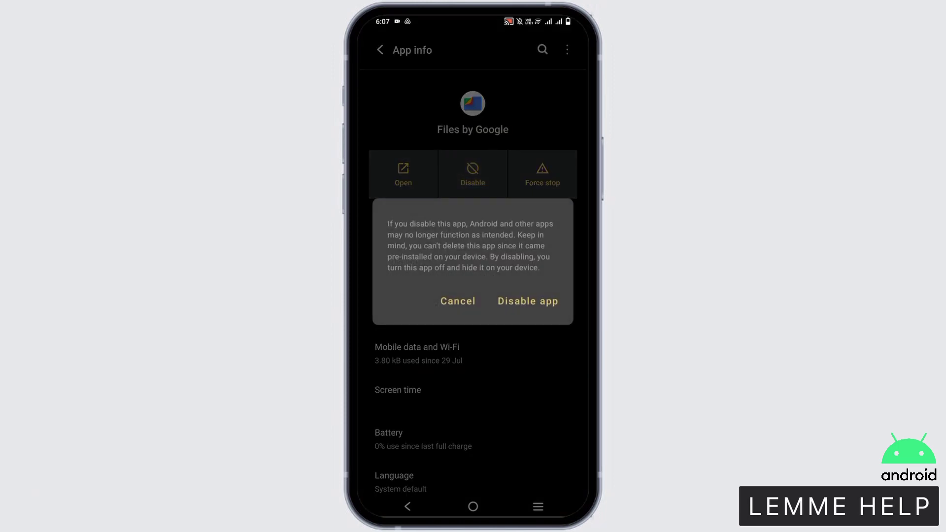
pyautogui.click(473, 506)
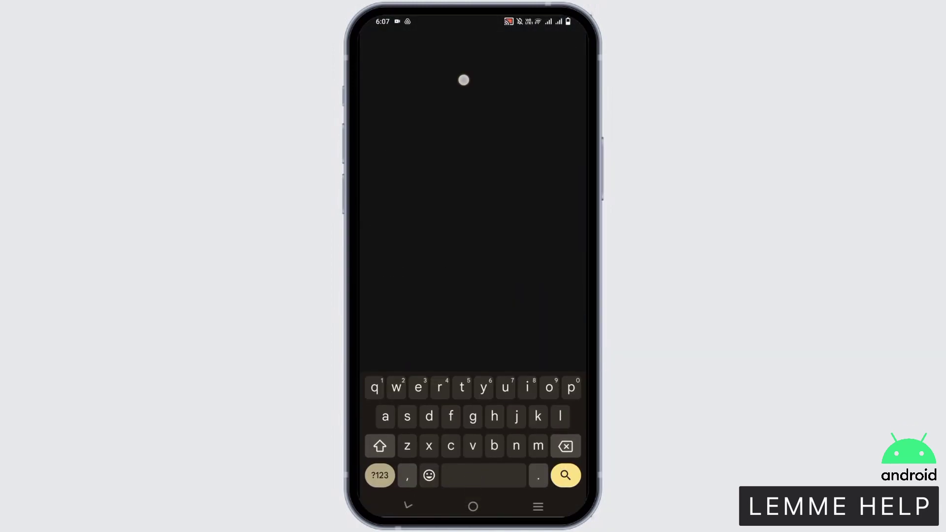
pyautogui.scroll(-2, 533, 262)
pyautogui.click(477, 182)
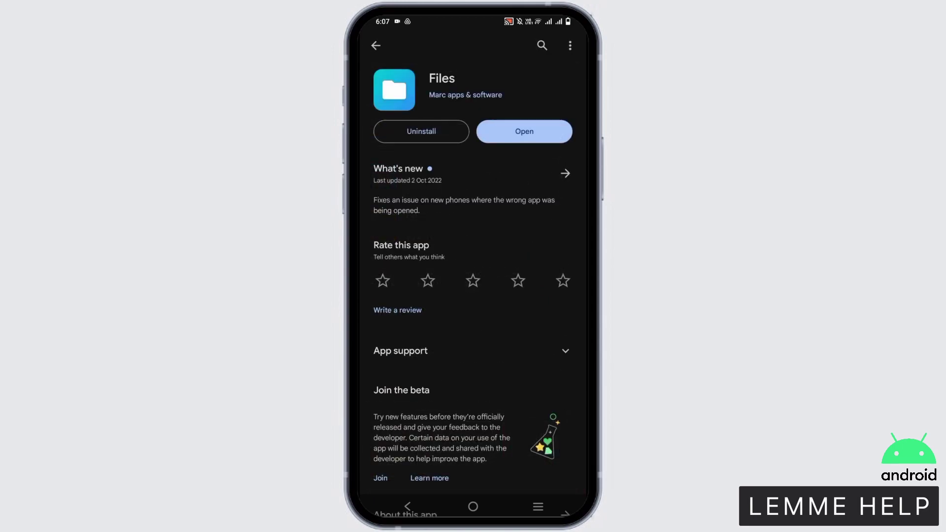
pyautogui.click(524, 131)
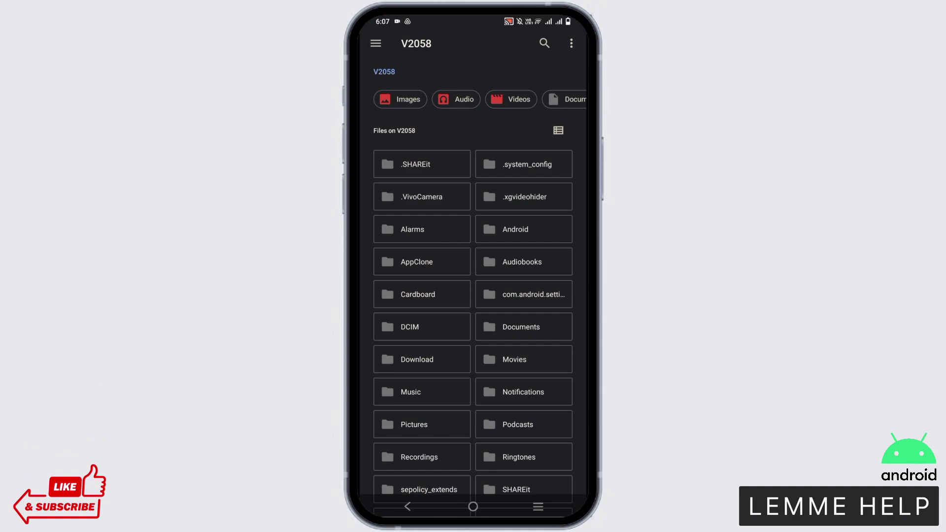
pyautogui.click(376, 34)
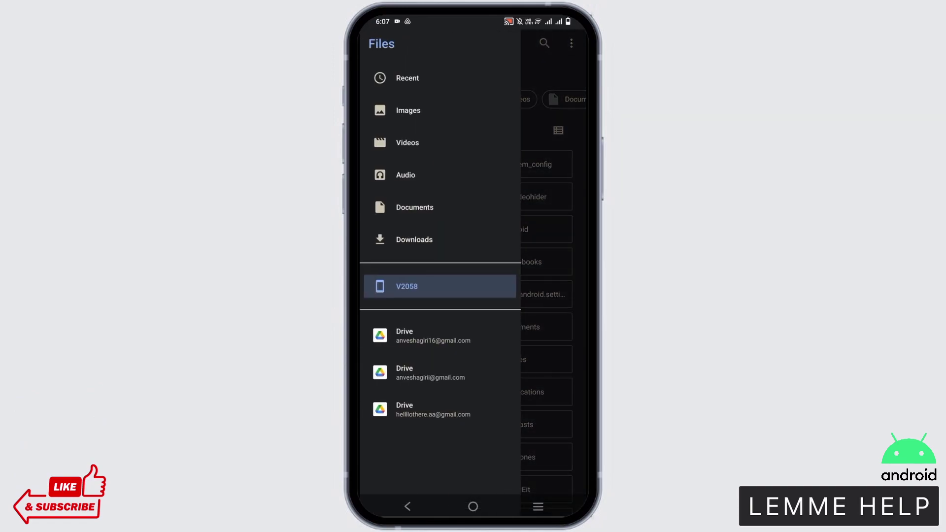
pyautogui.click(424, 287)
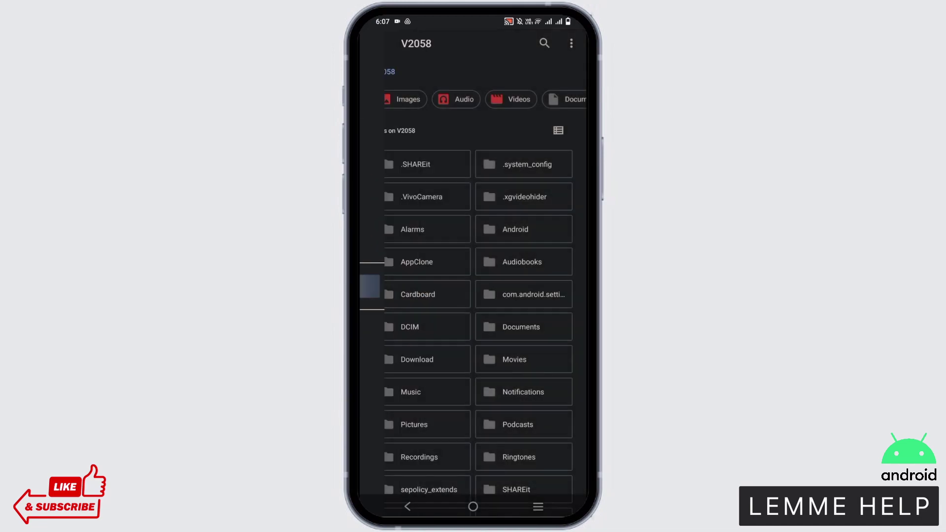
pyautogui.scroll(-2, 555, 291)
pyautogui.scroll(2, 555, 291)
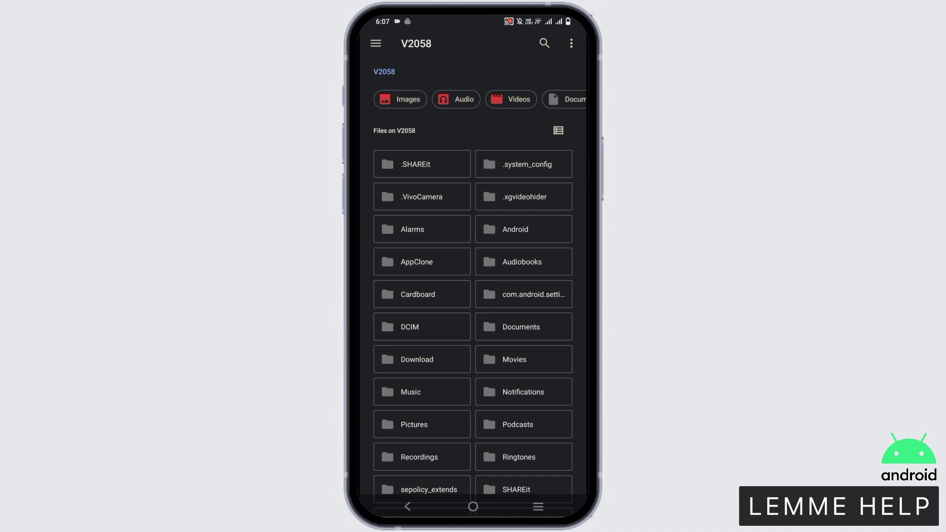
# - Inside the Android folder, view the data and obb subfolders, ending back in Android
pyautogui.click(515, 230)
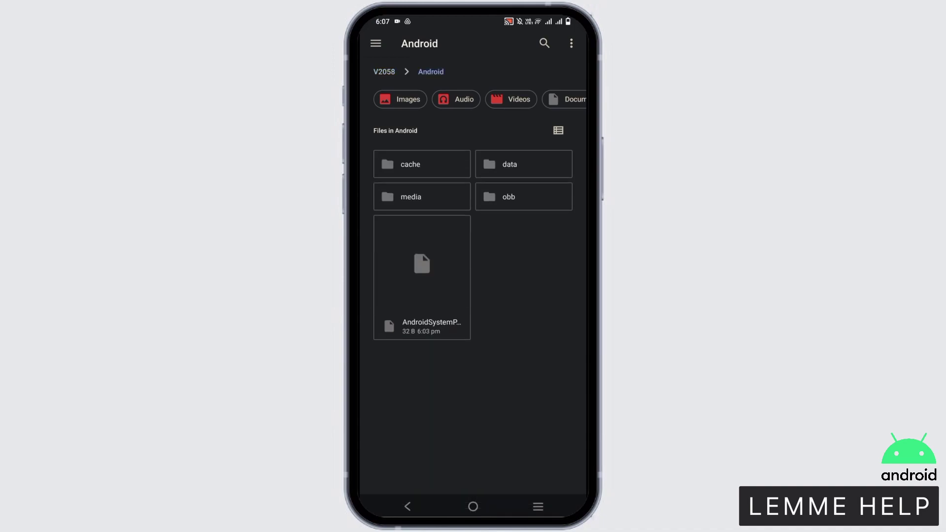
pyautogui.click(553, 164)
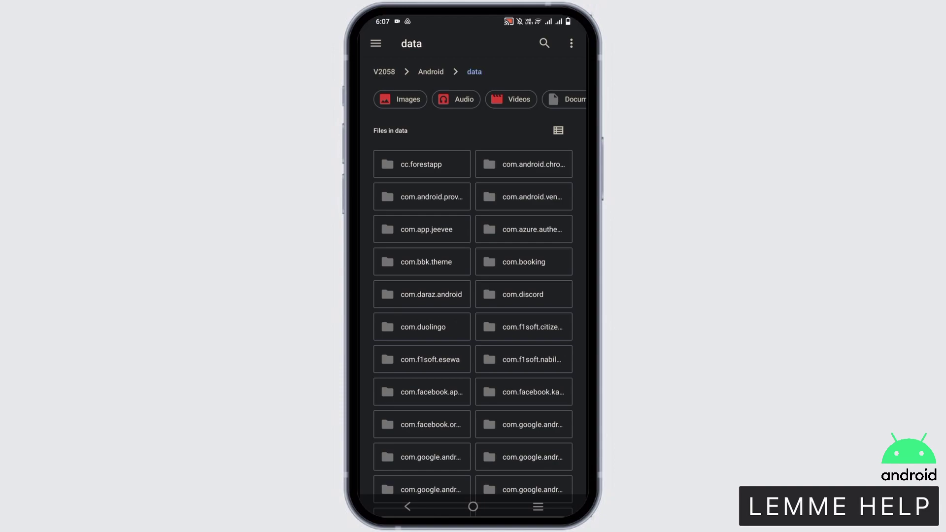
pyautogui.scroll(-3, 539, 339)
pyautogui.scroll(3, 536, 272)
pyautogui.click(408, 506)
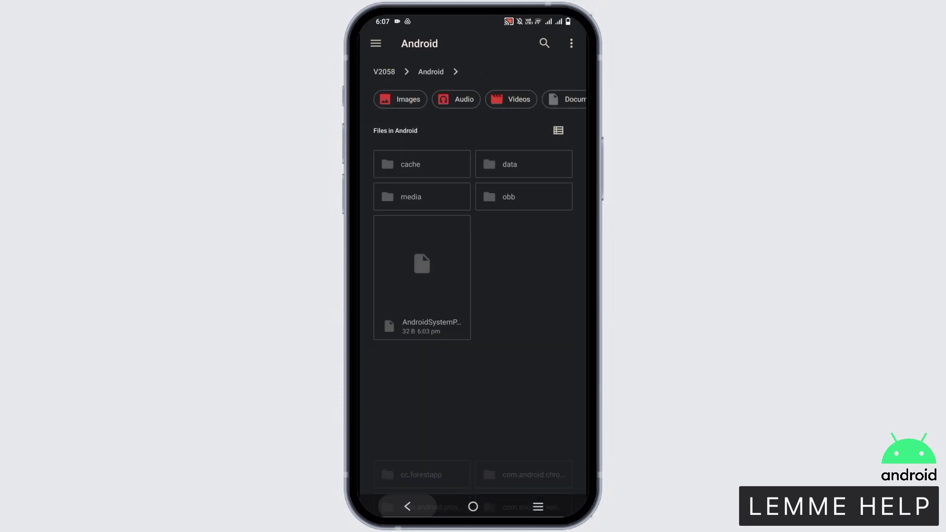
pyautogui.click(518, 196)
pyautogui.scroll(-2, 522, 359)
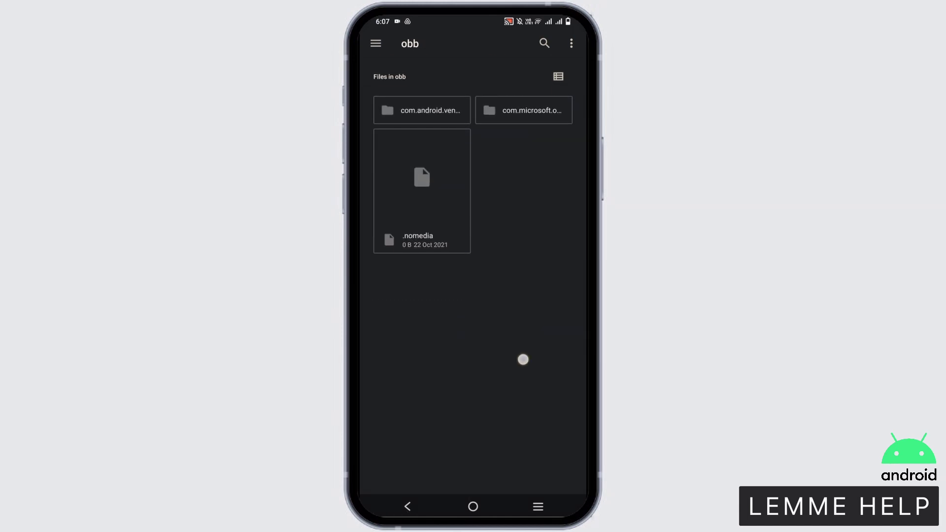
pyautogui.click(407, 506)
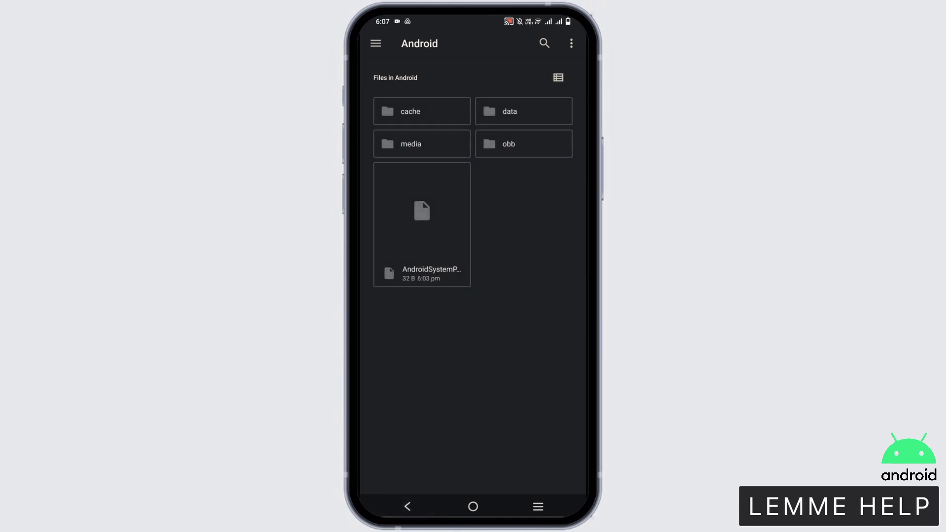